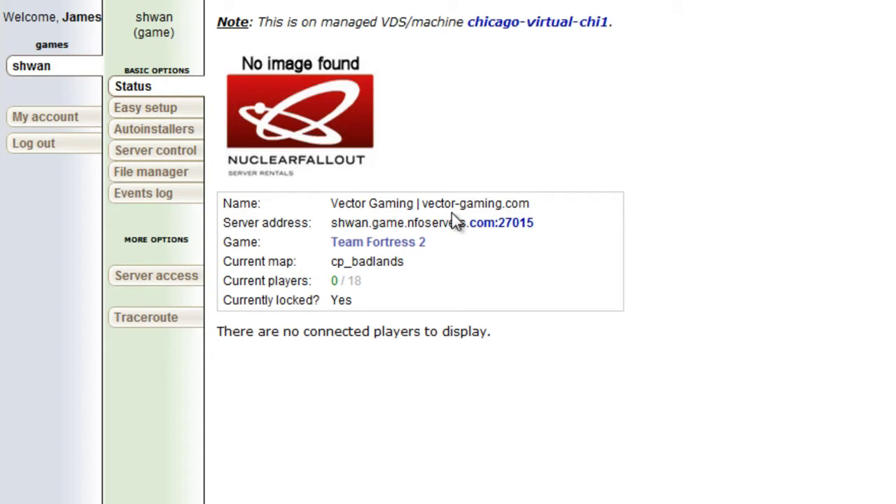
Review the server address, current map cp_badlands and server name in the basic settings
{"action": "left_click_drag", "start_coordinate": [575, 225], "coordinate": [334, 232]}
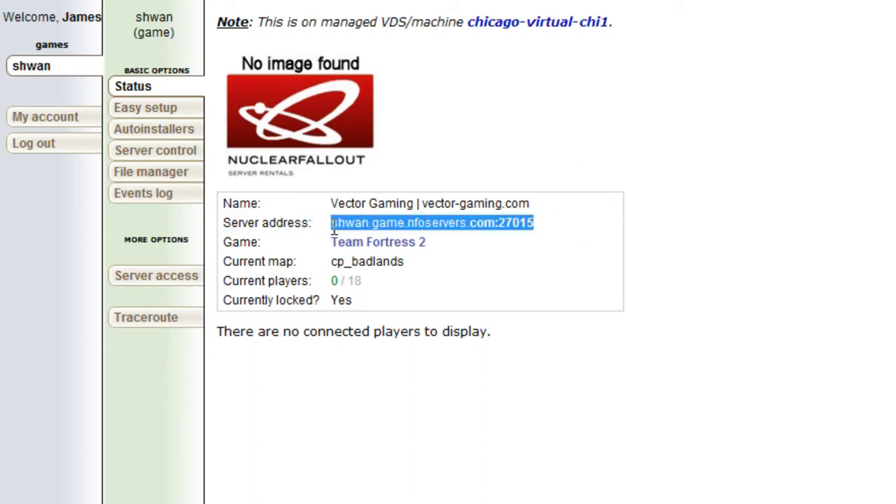
{"action": "left_click_drag", "start_coordinate": [406, 262], "coordinate": [319, 282]}
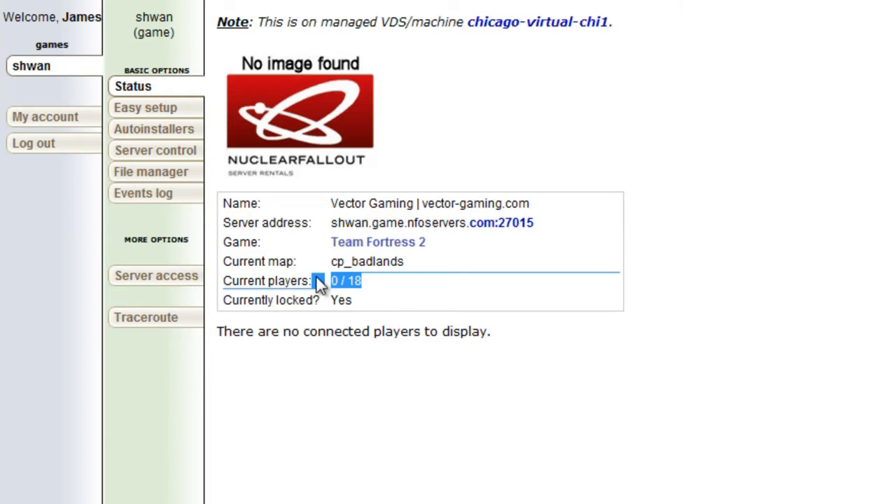
{"action": "left_click", "coordinate": [413, 269]}
{"action": "left_click_drag", "start_coordinate": [354, 204], "coordinate": [463, 201]}
{"action": "left_click", "coordinate": [463, 200]}
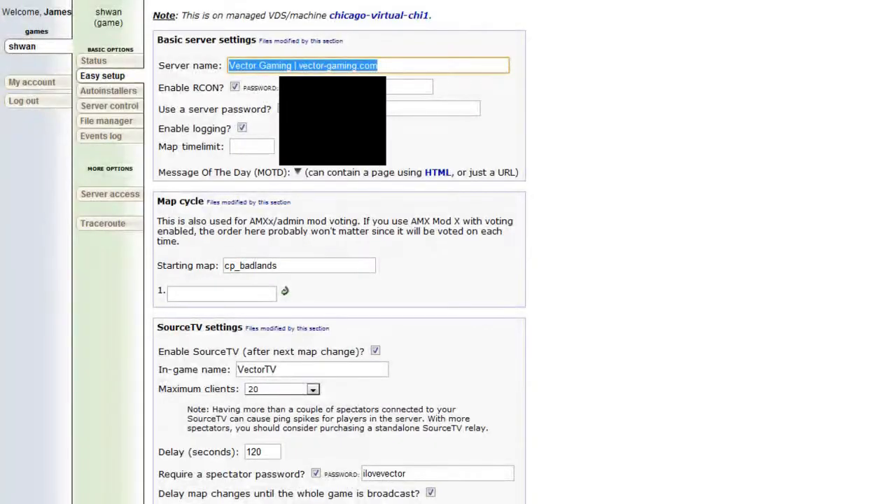
{"action": "left_click", "coordinate": [386, 63]}
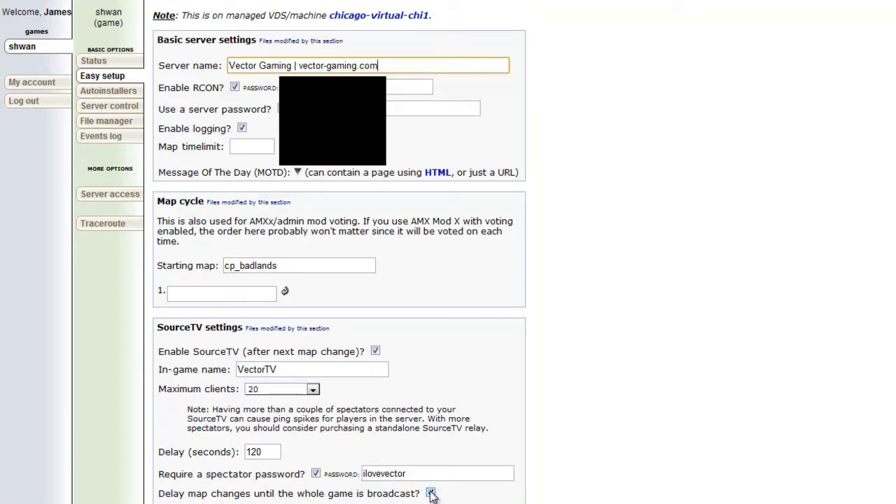
Toggle the SourceTV map-change delay off and back on, then go to Server control
{"action": "left_click", "coordinate": [431, 494]}
{"action": "left_click", "coordinate": [429, 492]}
{"action": "left_click", "coordinate": [116, 93]}
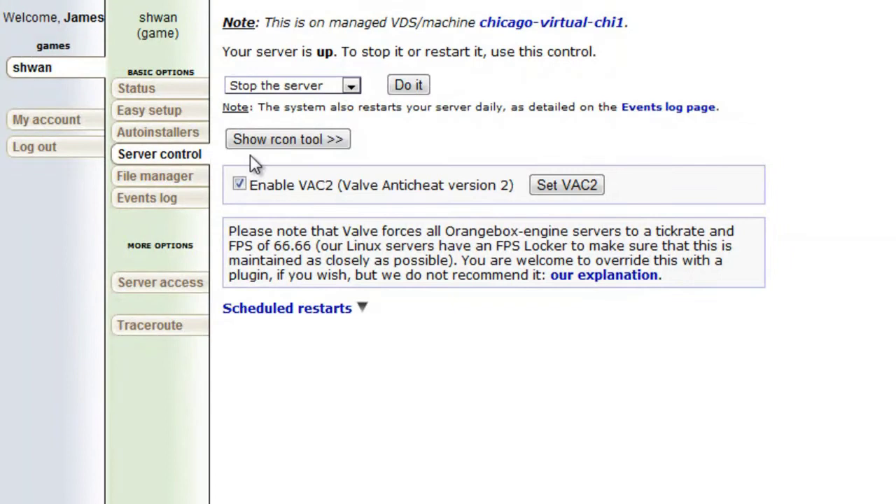
{"action": "left_click", "coordinate": [337, 86]}
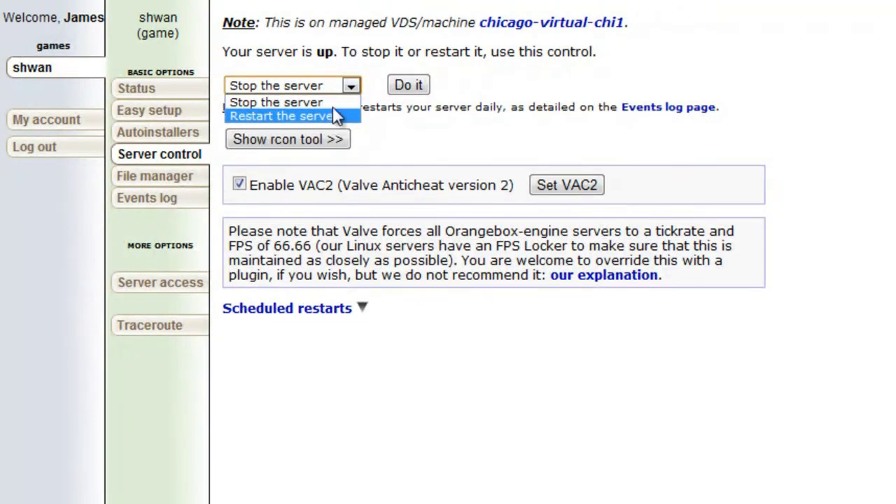
{"action": "left_click", "coordinate": [347, 64]}
{"action": "left_click", "coordinate": [322, 86]}
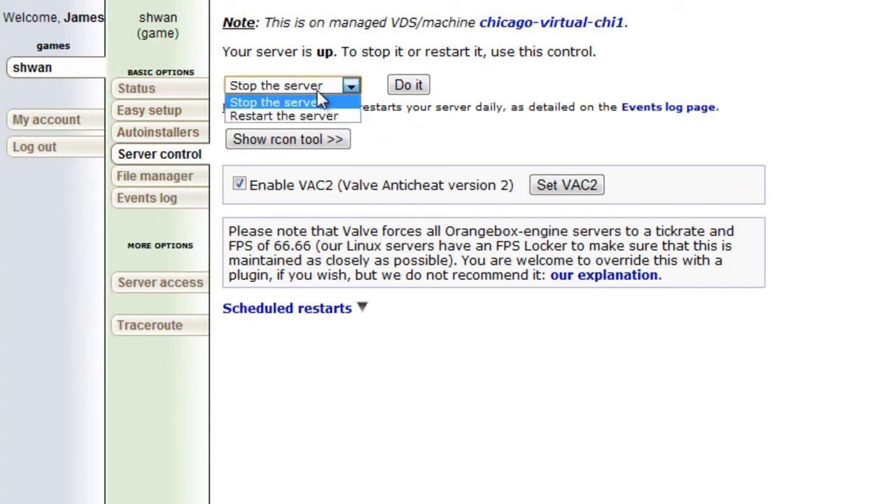
{"action": "left_click", "coordinate": [317, 113]}
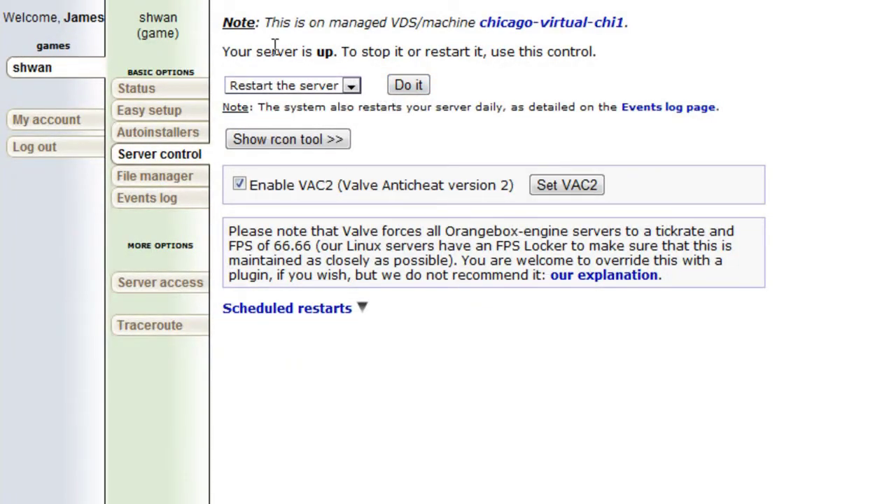
{"action": "left_click_drag", "start_coordinate": [224, 52], "coordinate": [329, 55]}
{"action": "left_click", "coordinate": [352, 86]}
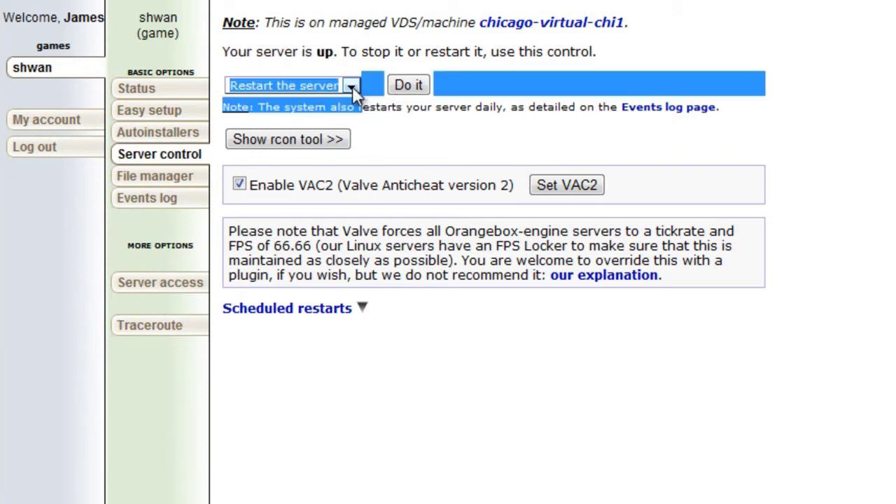
{"action": "left_click", "coordinate": [338, 96]}
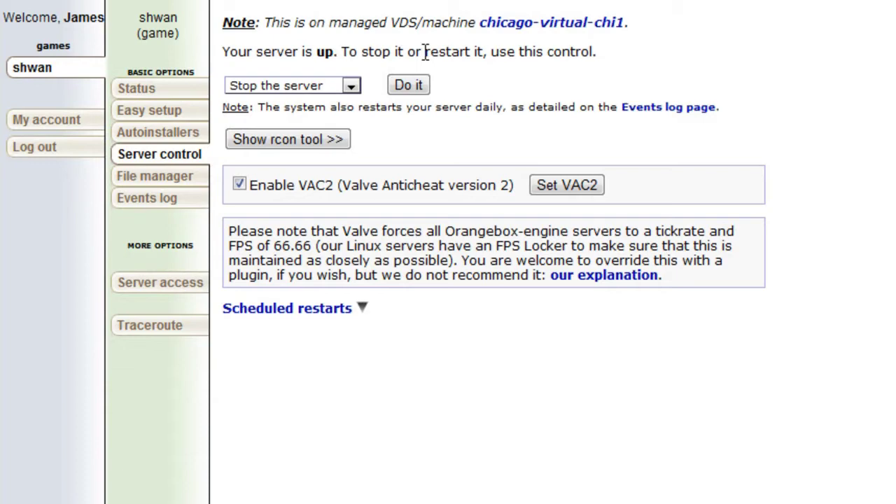
Send 'changelevel cp_granary' through the rcon tool to switch the server's map
{"action": "left_click", "coordinate": [324, 139]}
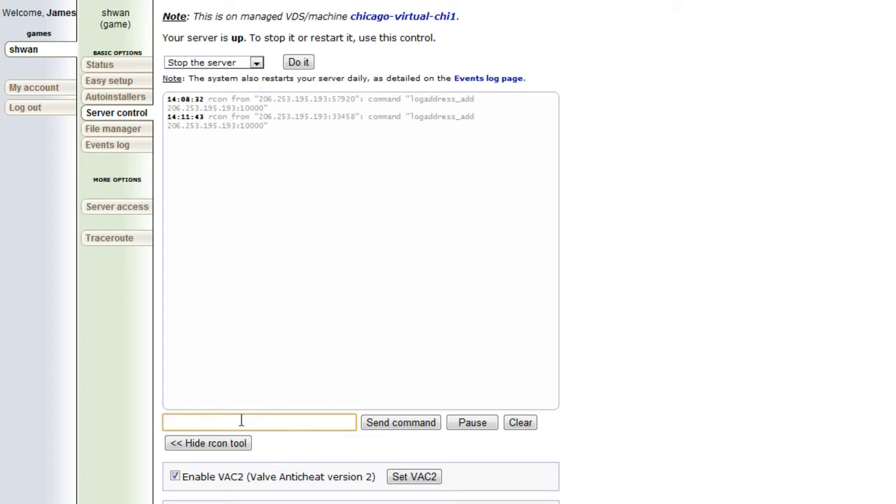
{"action": "mouse_move", "coordinate": [241, 420]}
{"action": "type", "text": "changelevel cp_granary"}
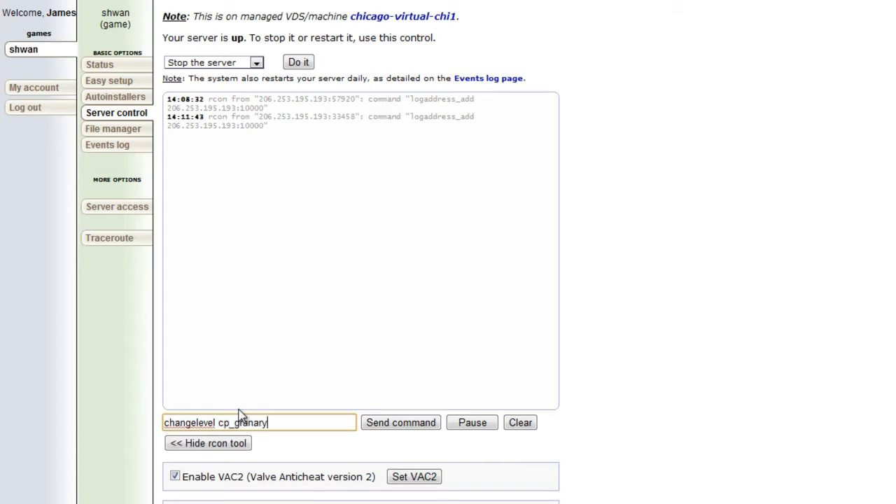
{"action": "left_click", "coordinate": [399, 426]}
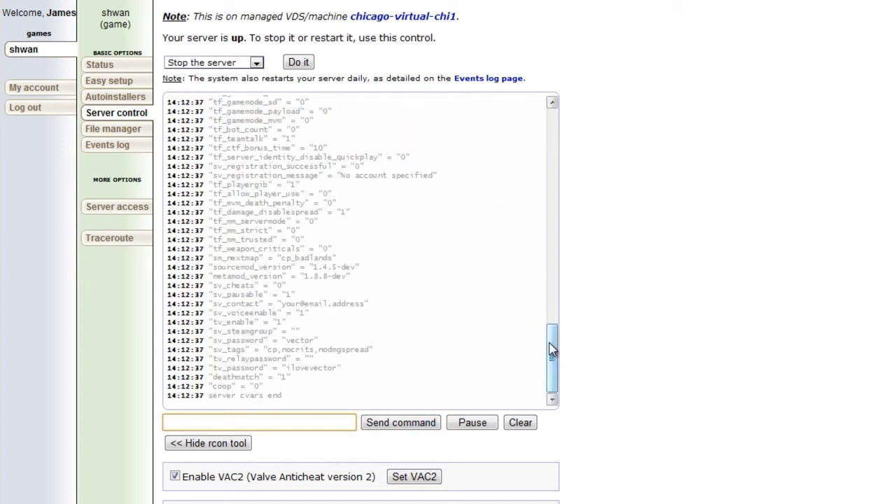
Verify cp_granary on the Status page, then reopen the rcon log from Server control
{"action": "left_click", "coordinate": [107, 69]}
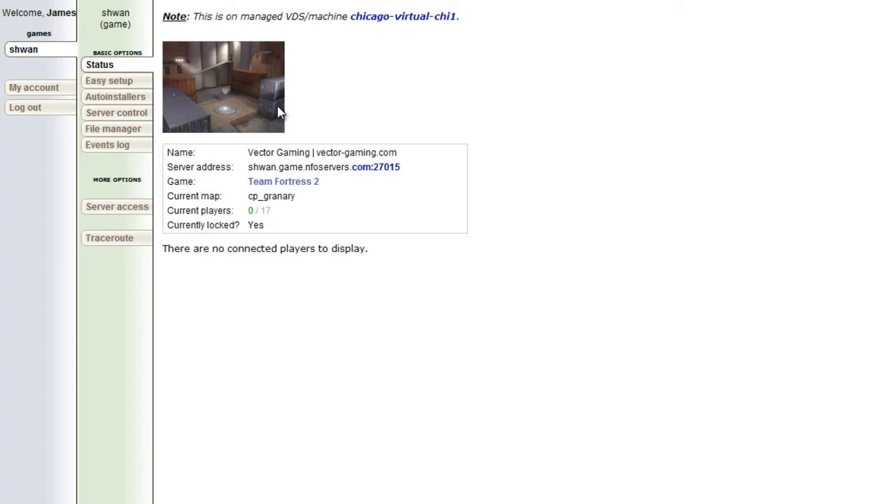
{"action": "left_click_drag", "start_coordinate": [300, 198], "coordinate": [248, 196]}
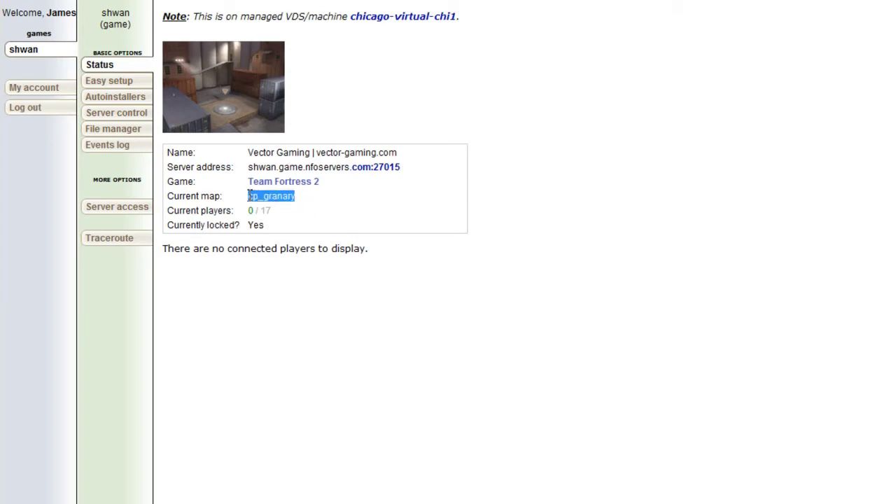
{"action": "left_click", "coordinate": [126, 127]}
{"action": "left_click", "coordinate": [206, 102]}
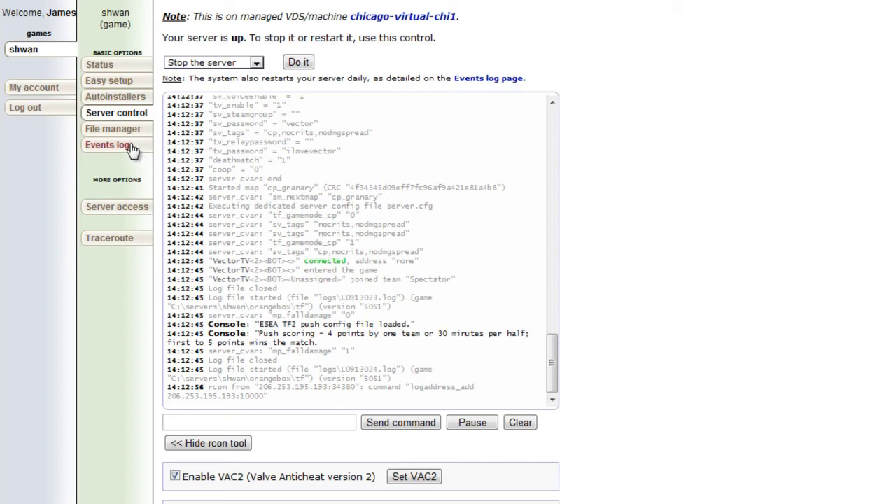
Open the File manager and scroll the file dropdown down to the cfg entries
{"action": "left_click", "coordinate": [115, 129]}
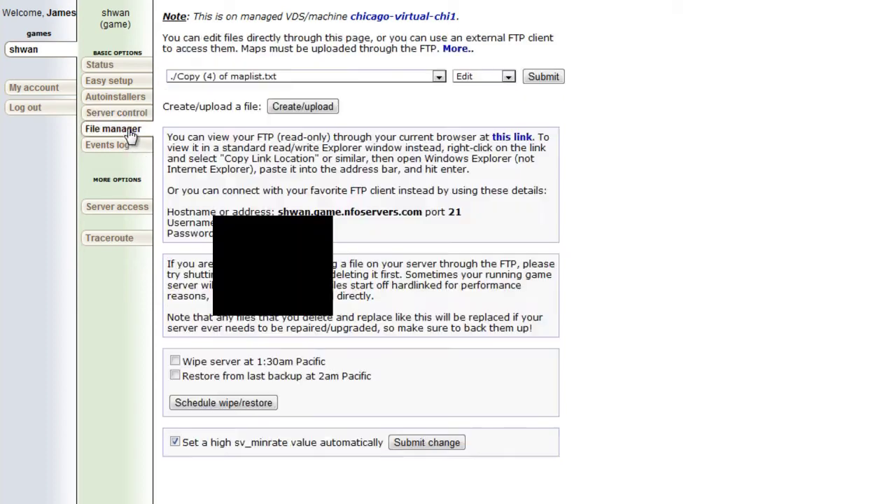
{"action": "left_click", "coordinate": [411, 78]}
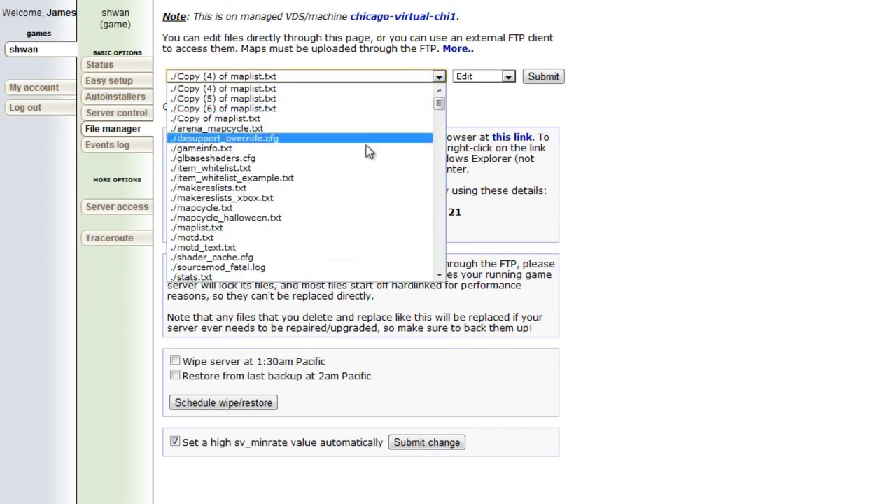
{"action": "scroll", "coordinate": [368, 162], "scroll_direction": "down", "scroll_amount": 10}
{"action": "scroll", "coordinate": [367, 162], "scroll_direction": "up", "scroll_amount": 8}
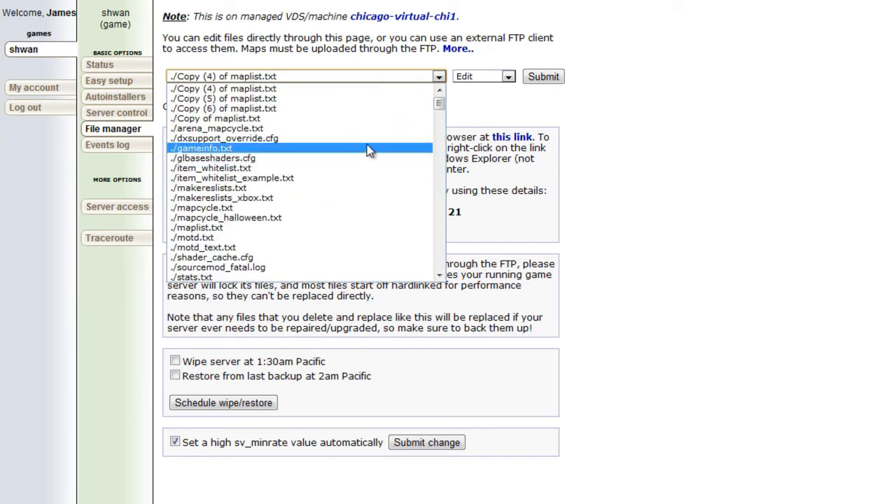
{"action": "scroll", "coordinate": [367, 145], "scroll_direction": "down", "scroll_amount": 5}
{"action": "scroll", "coordinate": [367, 145], "scroll_direction": "down", "scroll_amount": 10}
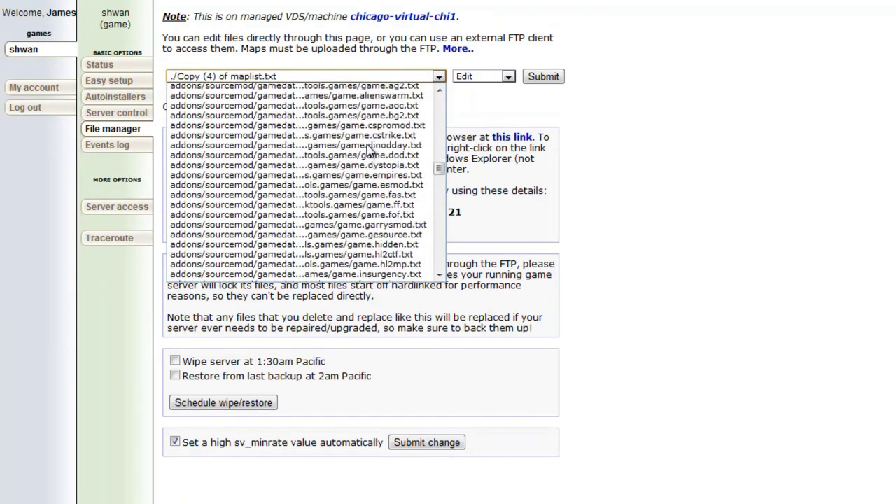
{"action": "scroll", "coordinate": [366, 145], "scroll_direction": "down", "scroll_amount": 15}
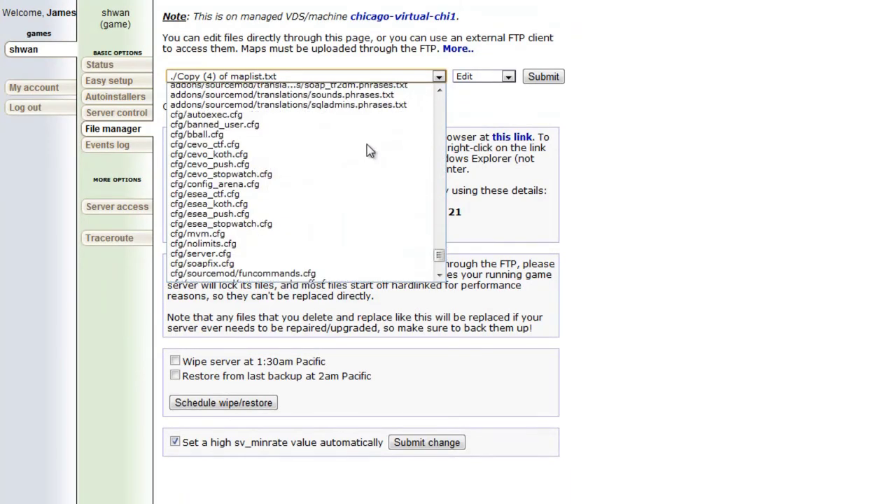
{"action": "scroll", "coordinate": [284, 153], "scroll_direction": "up", "scroll_amount": 12}
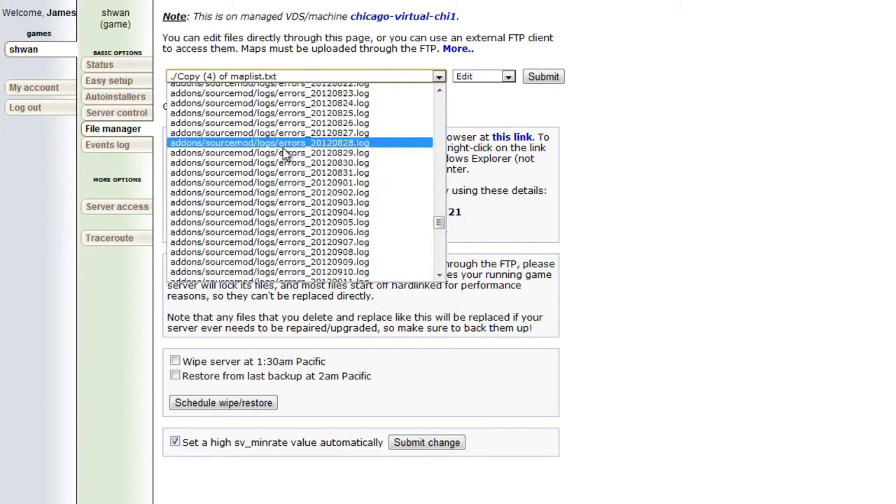
{"action": "scroll", "coordinate": [284, 153], "scroll_direction": "up", "scroll_amount": 12}
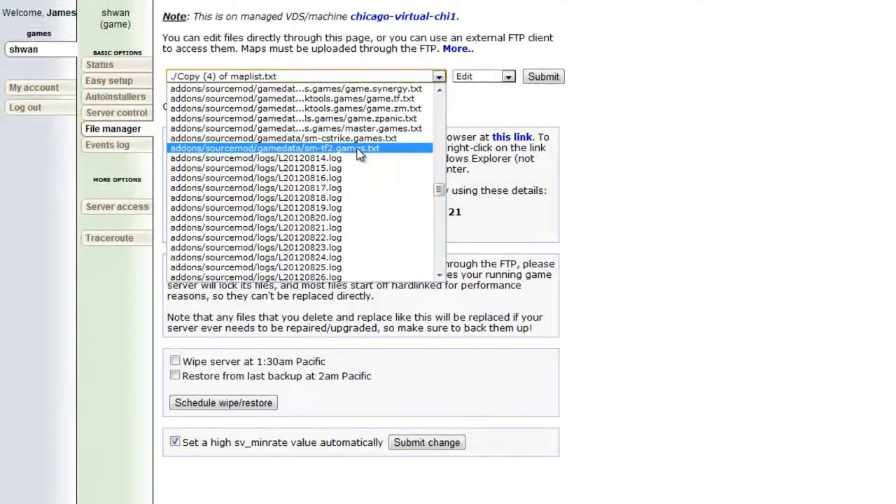
{"action": "scroll", "coordinate": [359, 154], "scroll_direction": "down", "scroll_amount": 20}
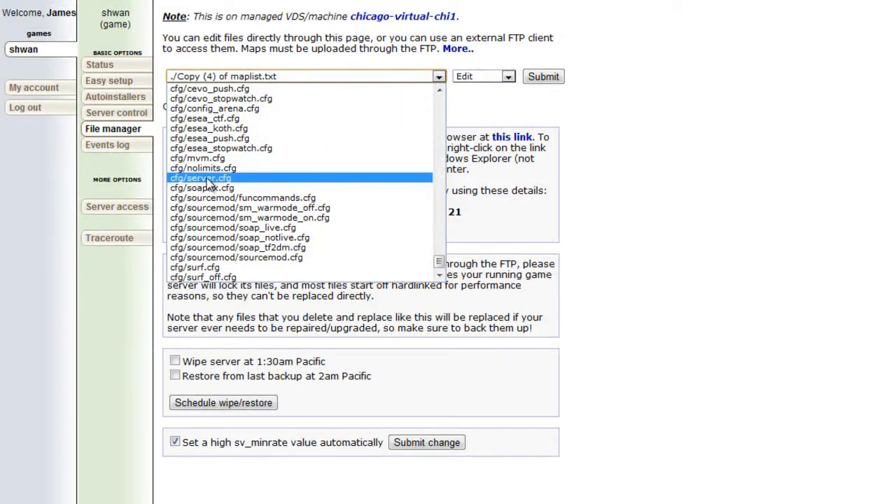
Select cfg/server.cfg with the Edit action and submit to open it
{"action": "left_click", "coordinate": [208, 179]}
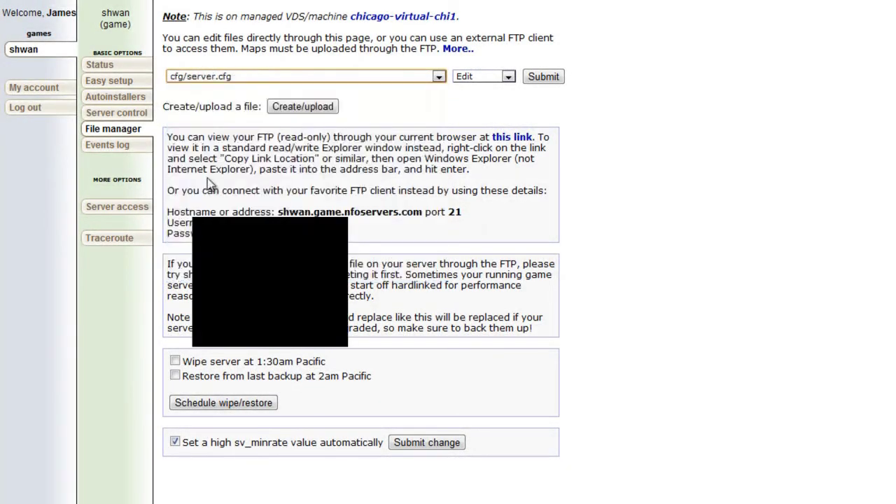
{"action": "left_click", "coordinate": [487, 75]}
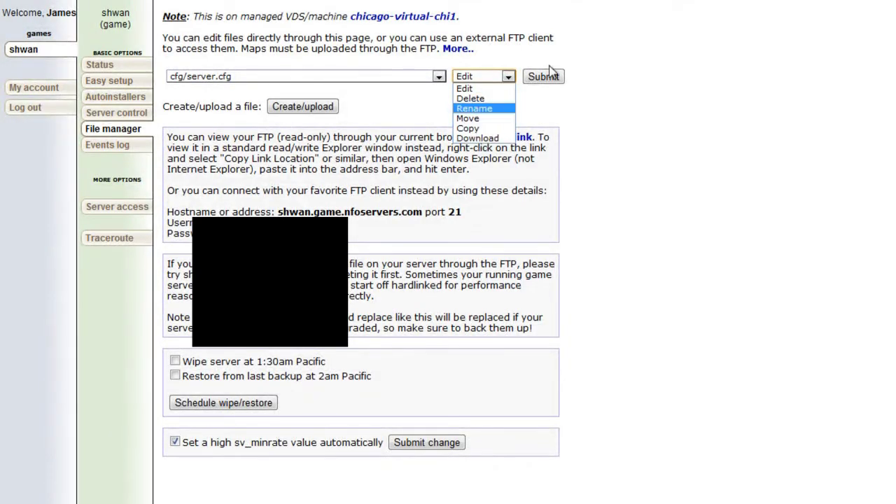
{"action": "left_click", "coordinate": [491, 89]}
{"action": "left_click", "coordinate": [509, 77]}
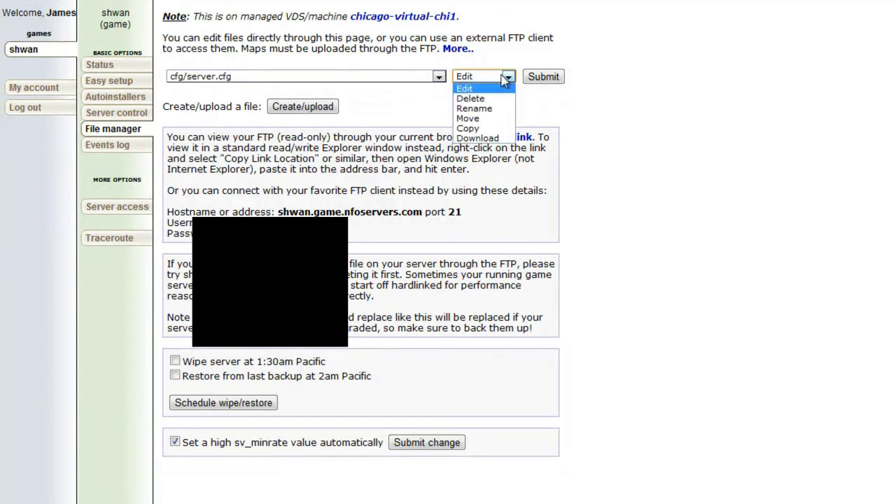
{"action": "left_click", "coordinate": [509, 76]}
{"action": "left_click", "coordinate": [544, 76]}
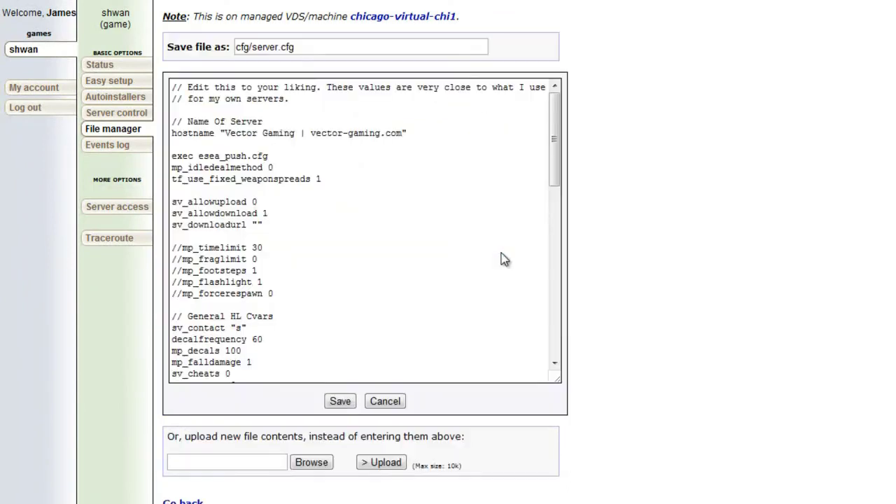
Review the hostname line and save server.cfg back to the server machine
{"action": "left_click", "coordinate": [345, 116]}
{"action": "left_click", "coordinate": [327, 132]}
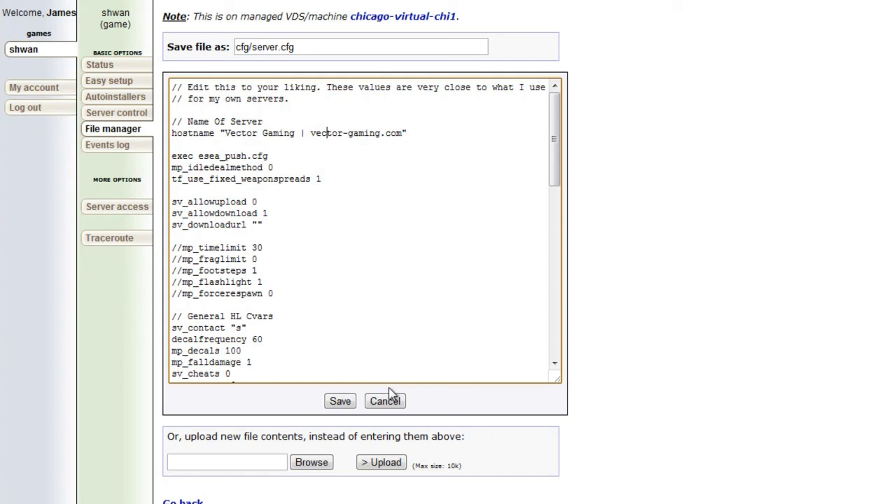
{"action": "left_click", "coordinate": [351, 405]}
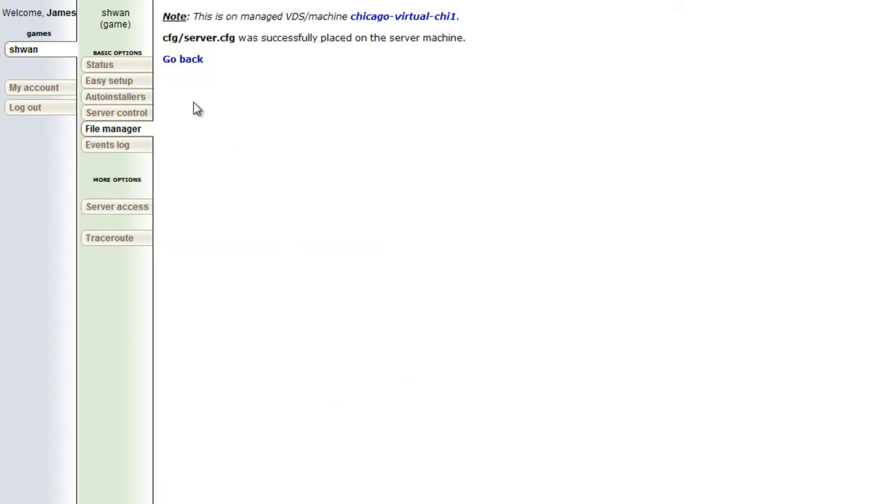
Leave the save confirmation and return to the Server control page
{"action": "left_click", "coordinate": [184, 60]}
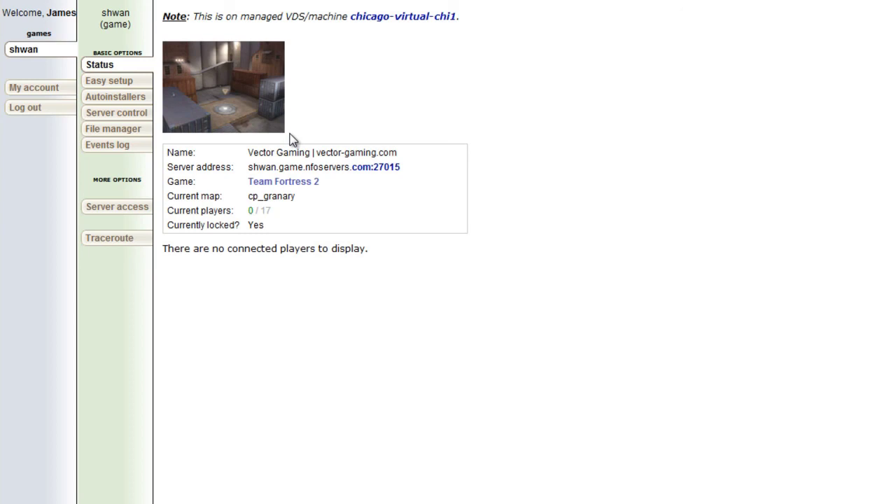
{"action": "left_click", "coordinate": [130, 114]}
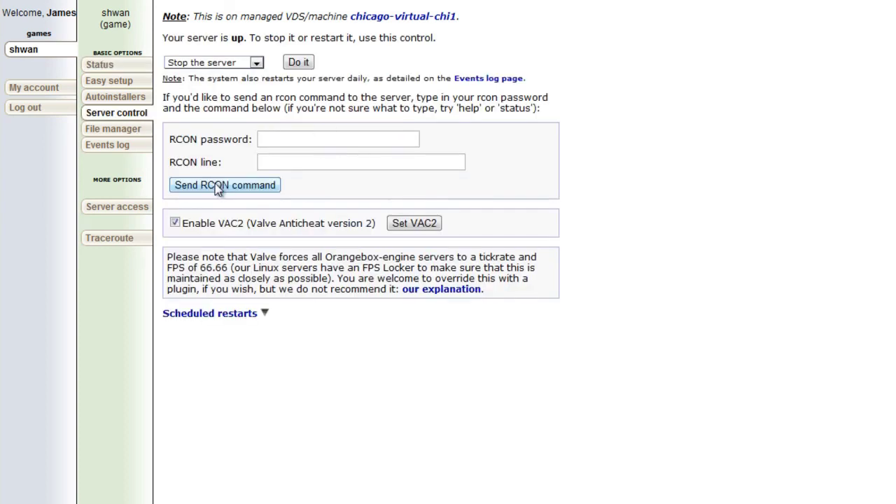